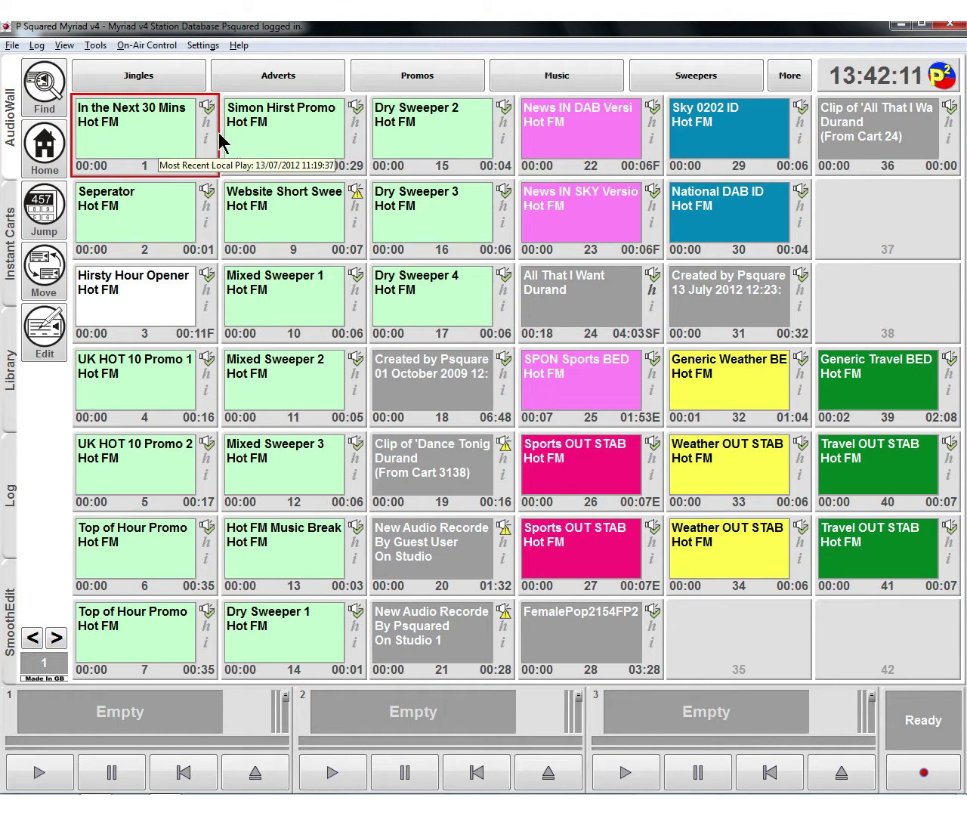
# - Choose Customise Myriad from the Tools menu to reach its General options
pyautogui.click(96, 46)
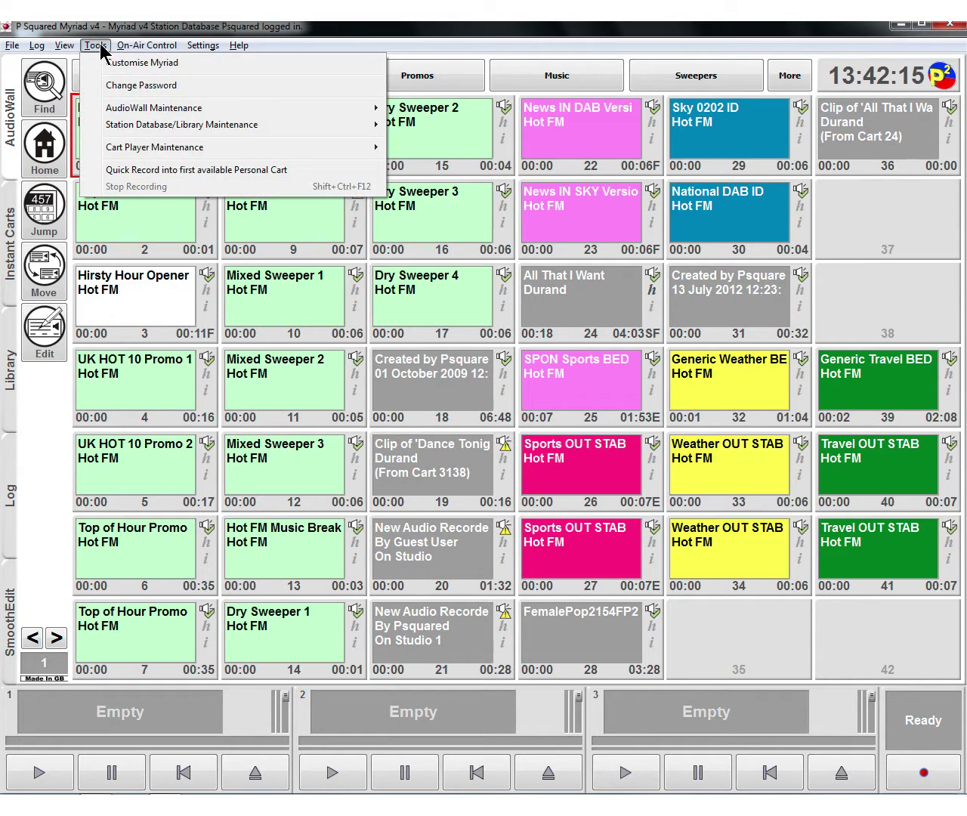
pyautogui.press('Right')
pyautogui.press('Right')
pyautogui.press('Escape')
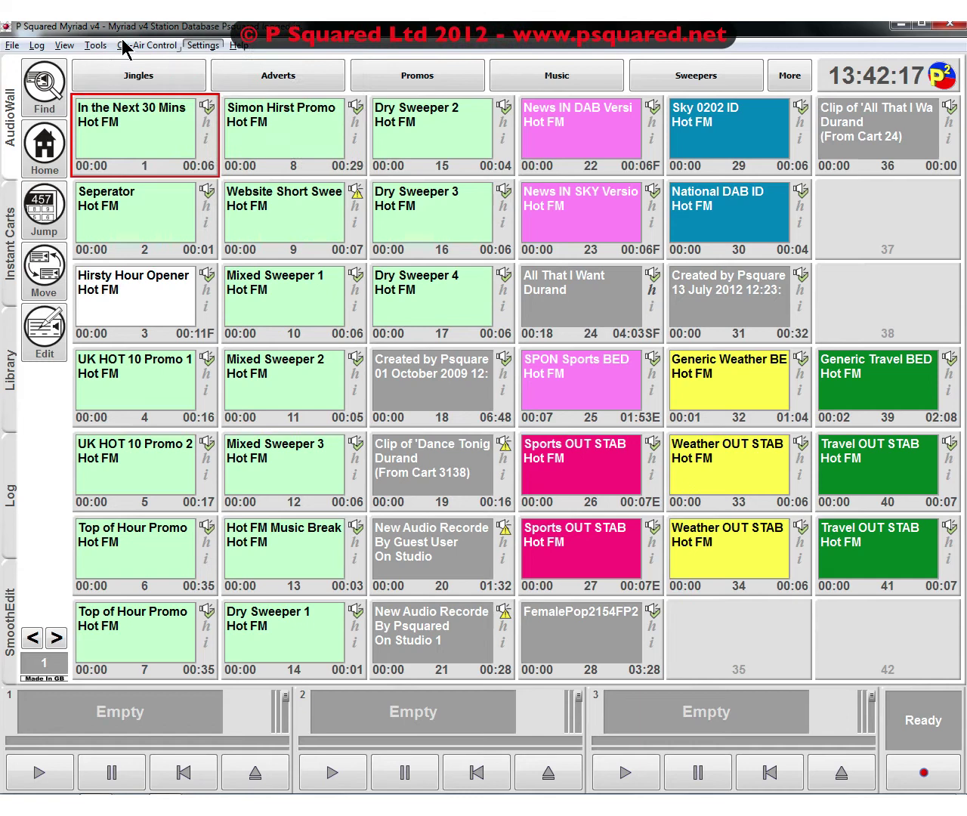
pyautogui.click(96, 46)
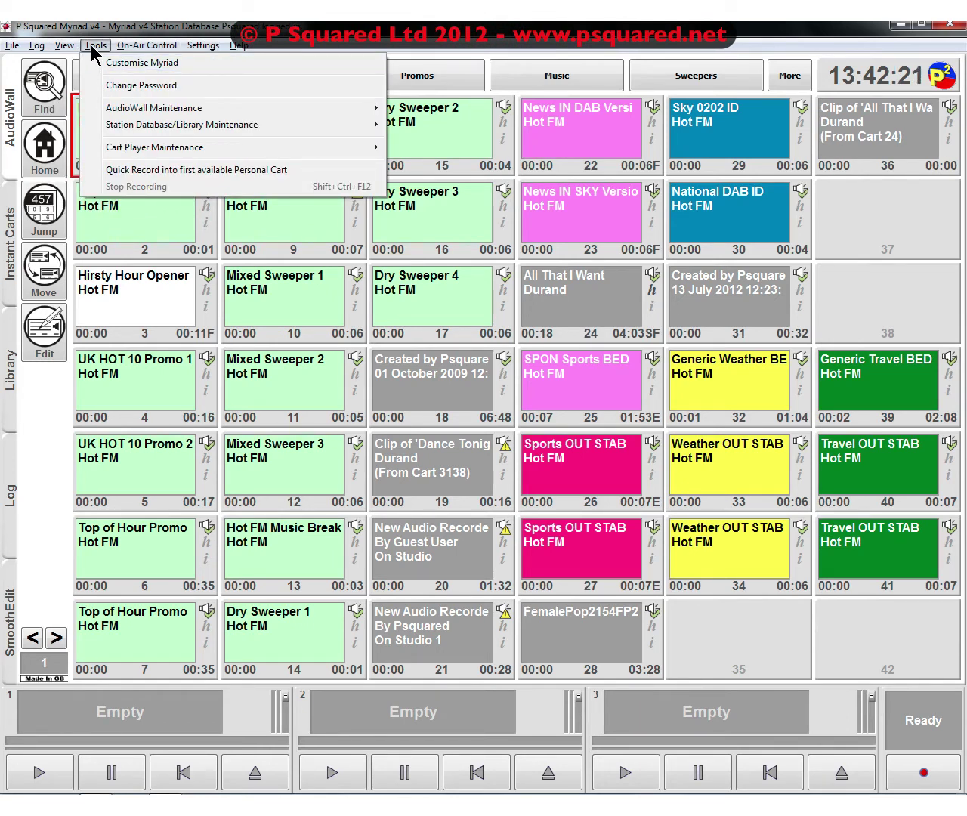
pyautogui.click(100, 63)
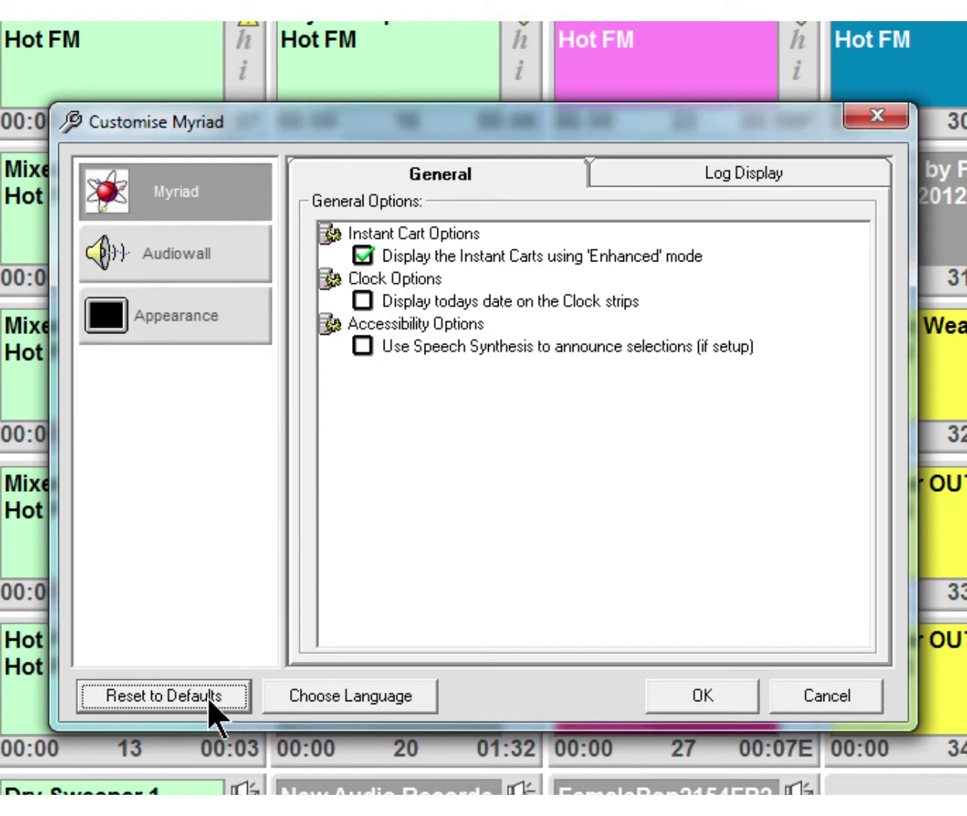
# - Check the language list, keep English, and cancel the Select Language dialog unchanged
pyautogui.click(311, 696)
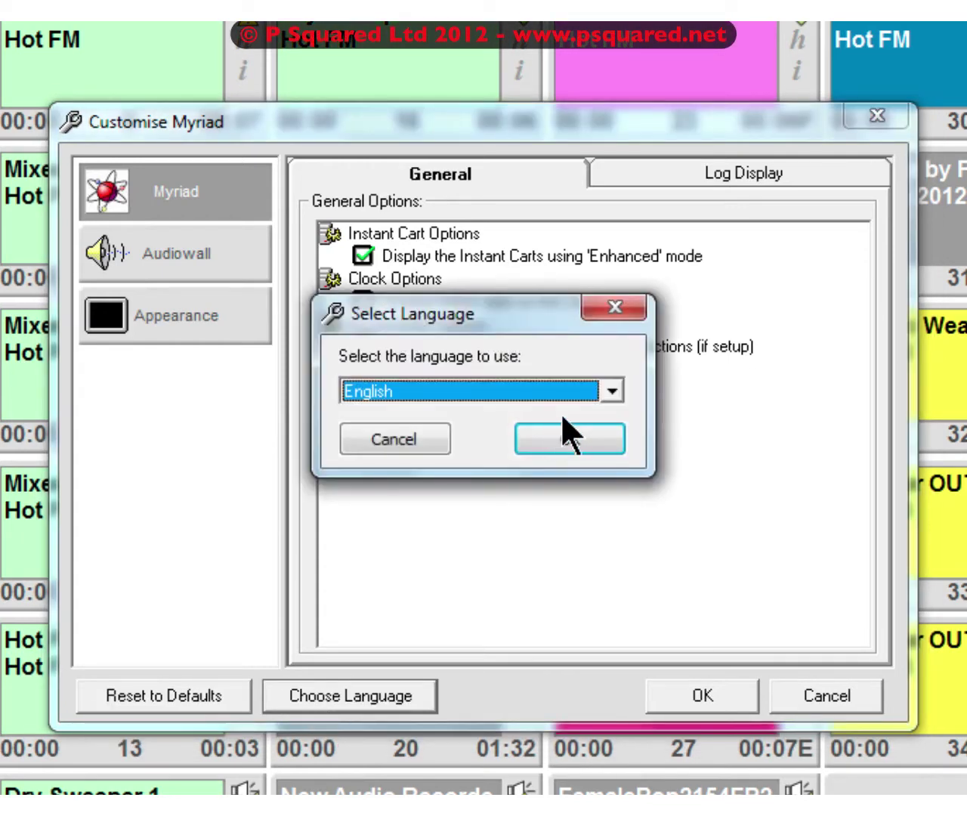
pyautogui.click(614, 388)
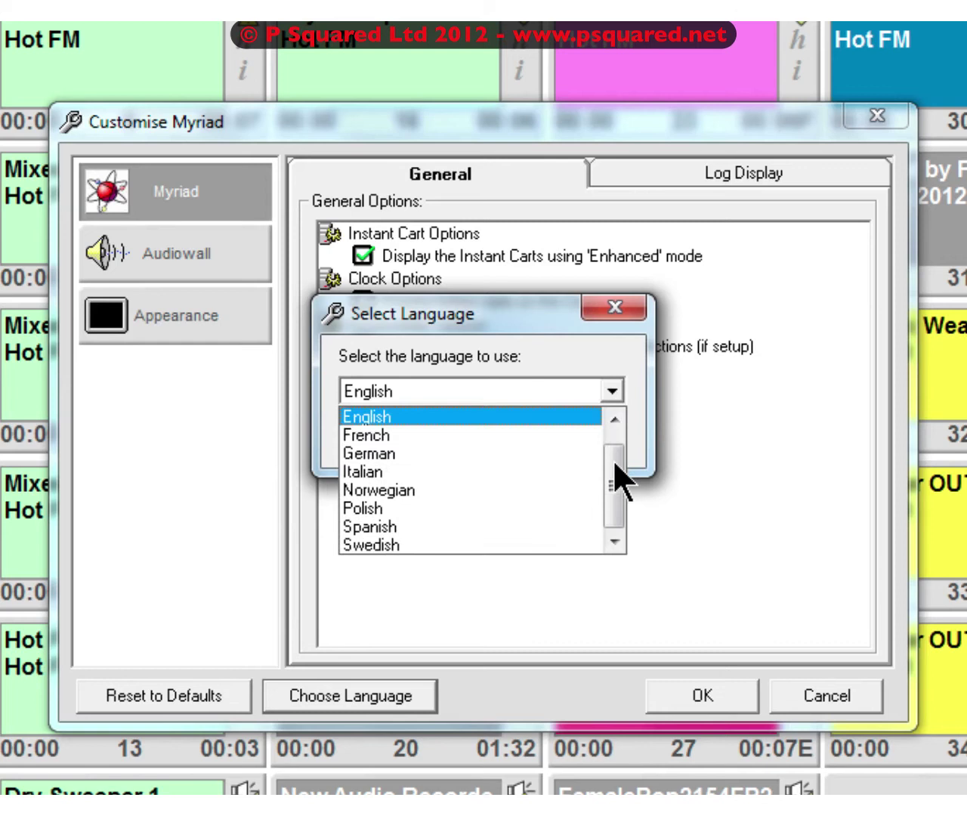
pyautogui.moveTo(613, 459)
pyautogui.mouseDown()
pyautogui.moveTo(613, 429)
pyautogui.moveTo(605, 482)
pyautogui.moveTo(609, 430)
pyautogui.moveTo(610, 472)
pyautogui.mouseUp()
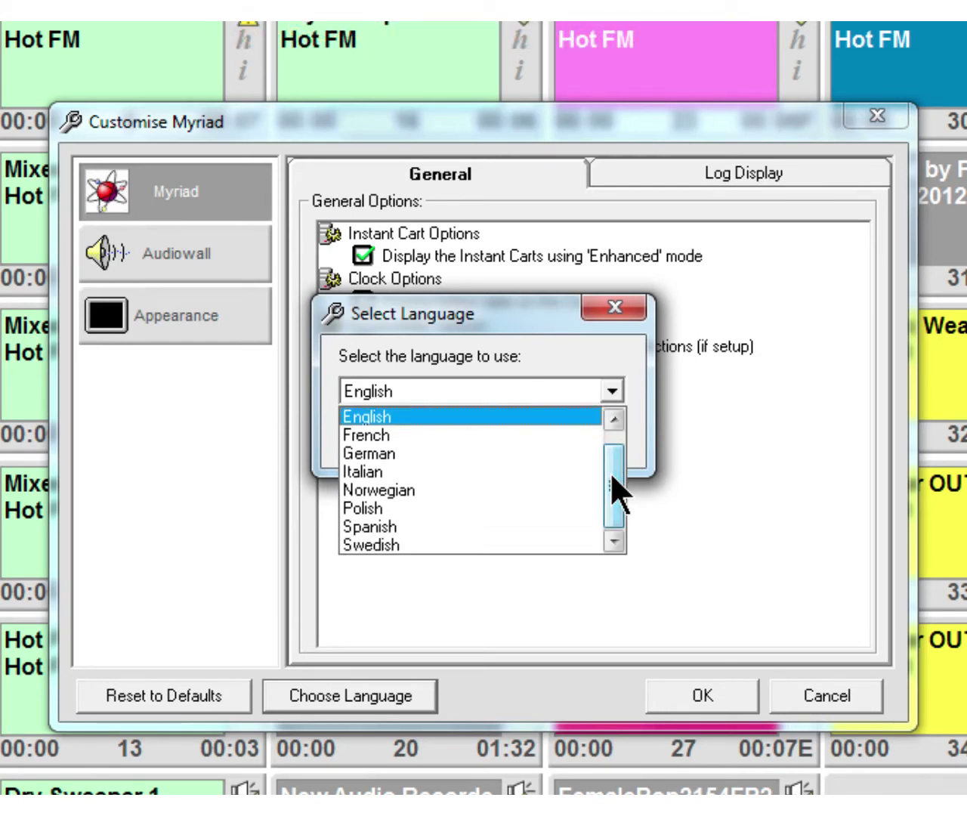
pyautogui.click(641, 384)
pyautogui.click(406, 435)
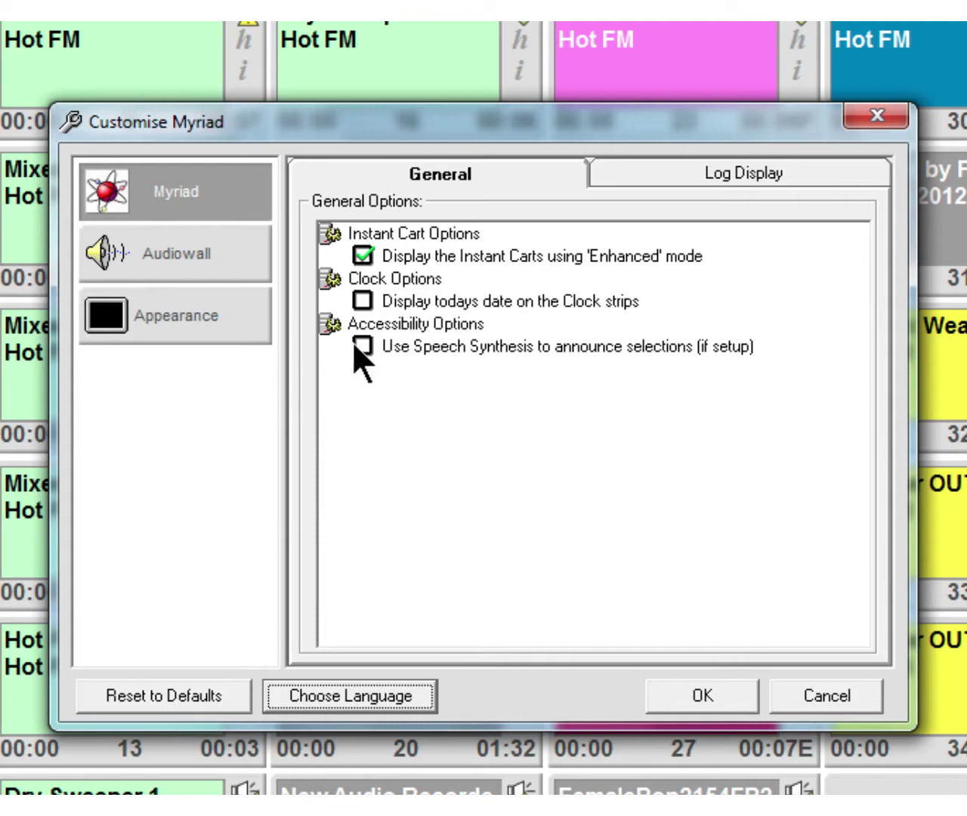
# - Switch to the Log Display settings tab
pyautogui.click(640, 173)
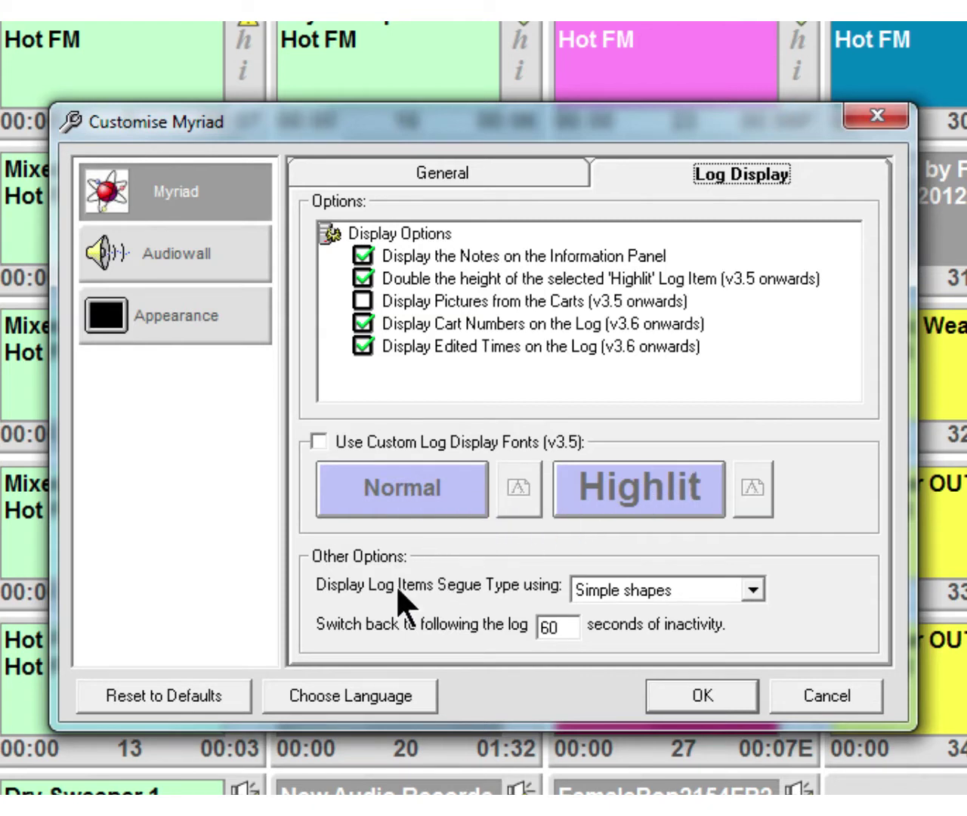
# - Review the Segue Type choices, keep Simple shapes, and return to the General tab
pyautogui.click(750, 588)
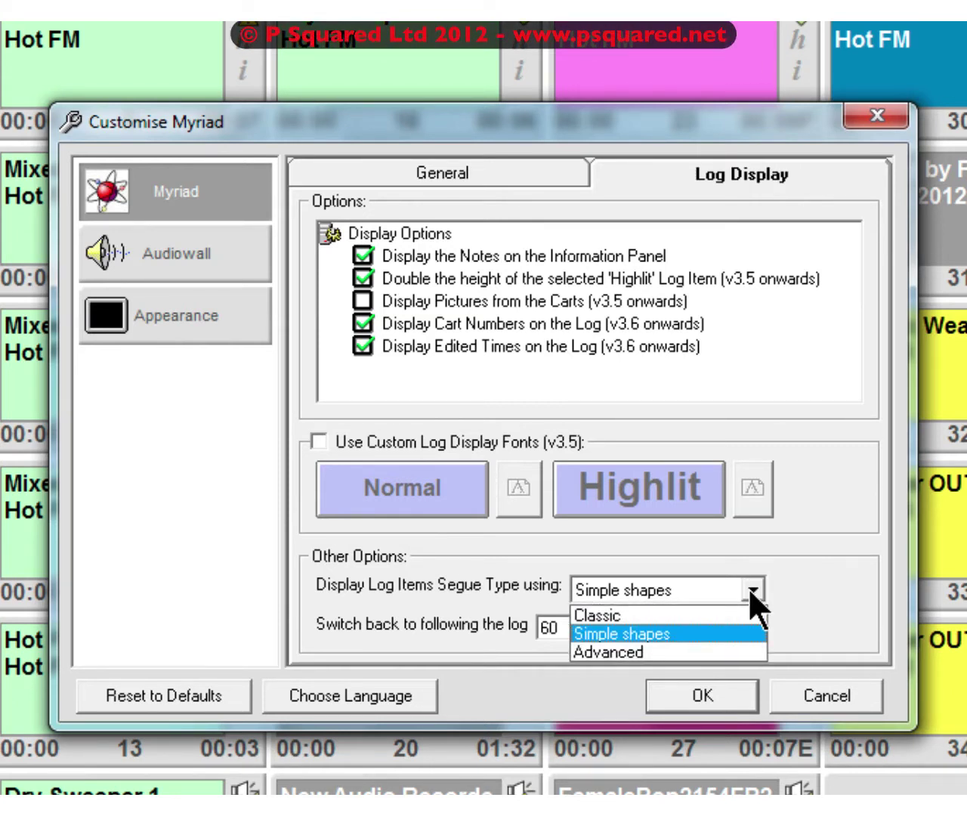
pyautogui.click(750, 589)
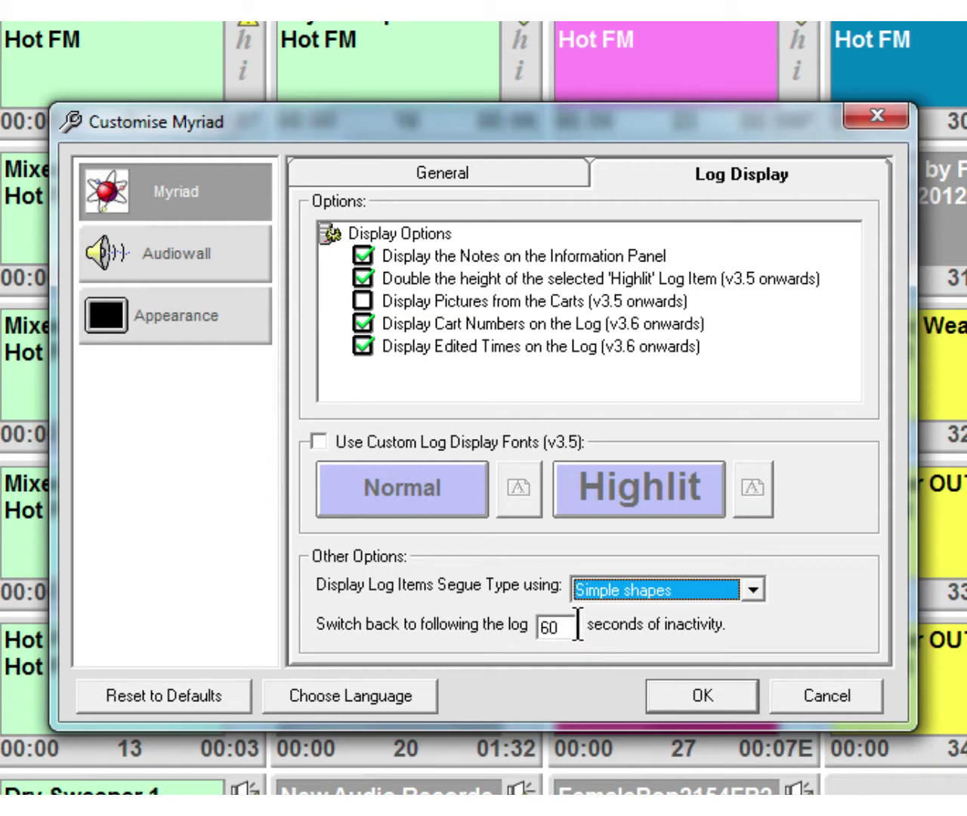
pyautogui.click(319, 179)
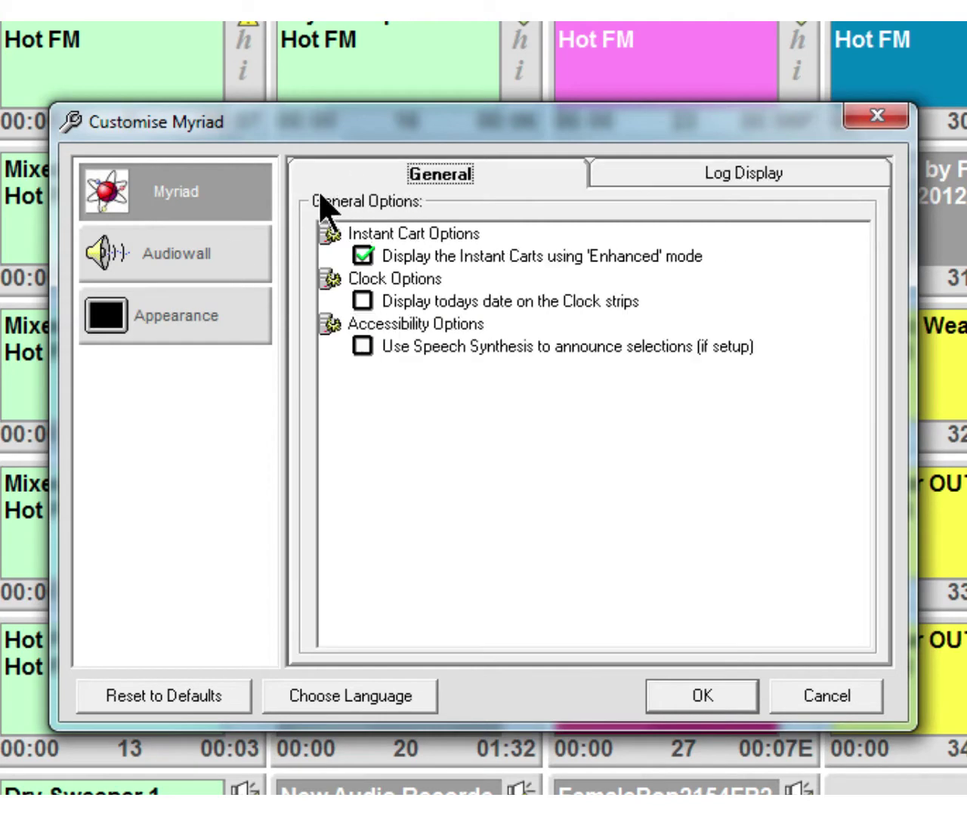
# - Show the Audiowall settings on their Other Options tab
pyautogui.click(202, 247)
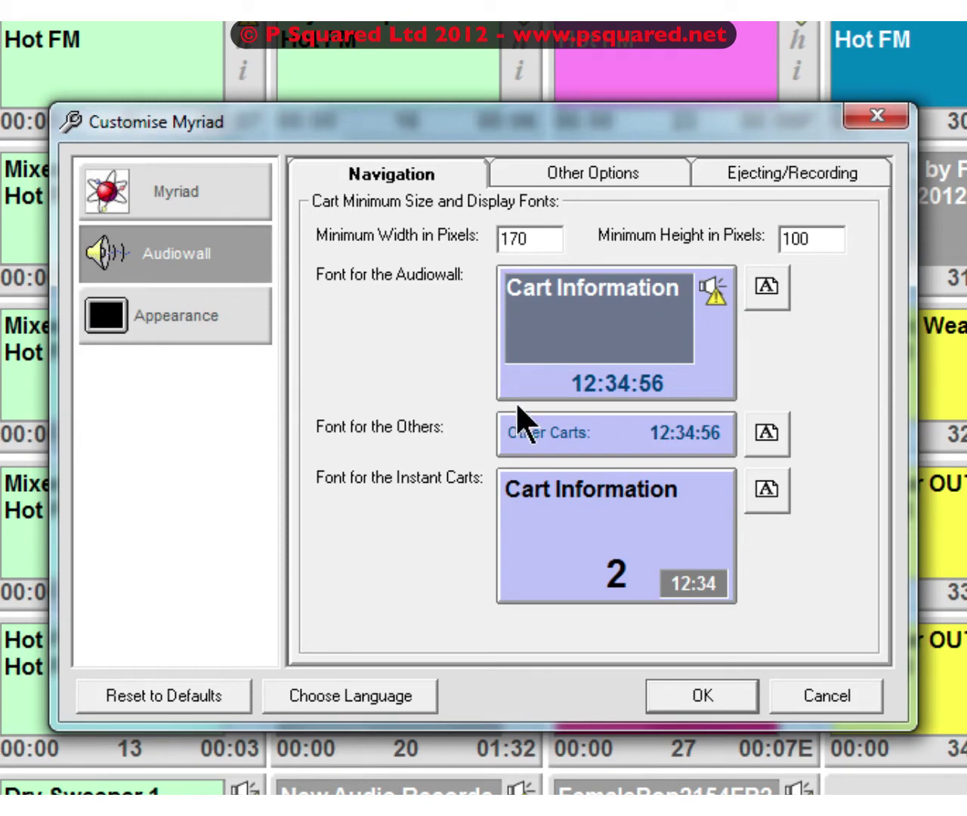
pyautogui.click(576, 175)
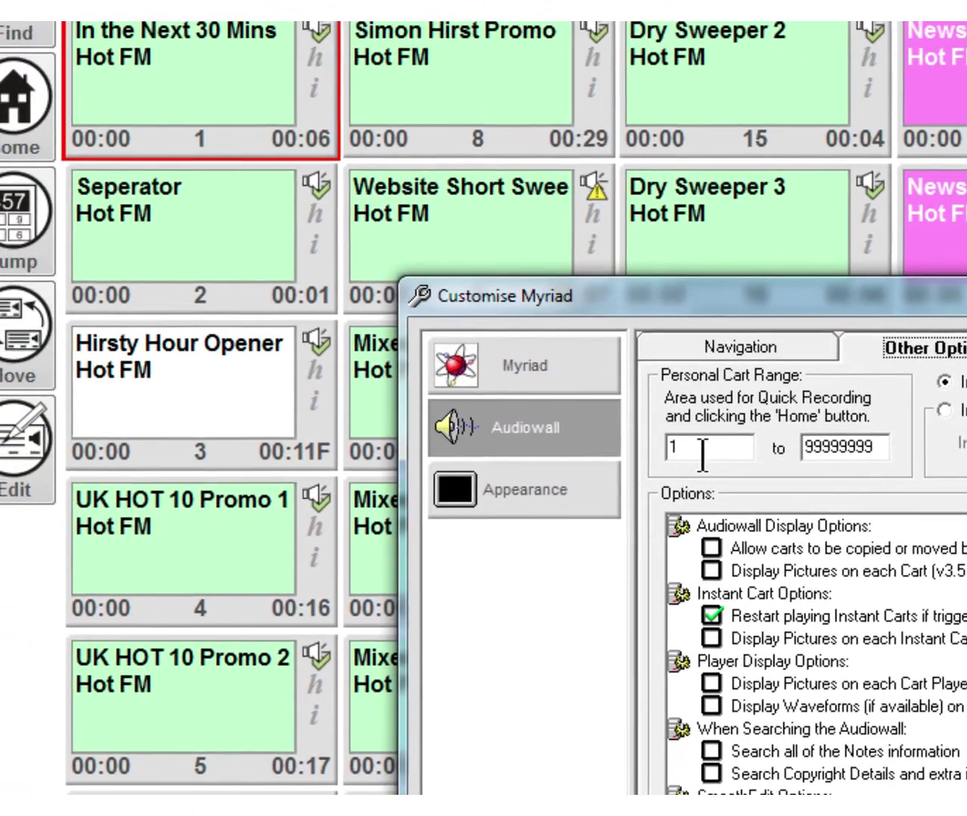
# - Change the personal cart range from 1–99999999 to 300–400
pyautogui.doubleClick(702, 454)
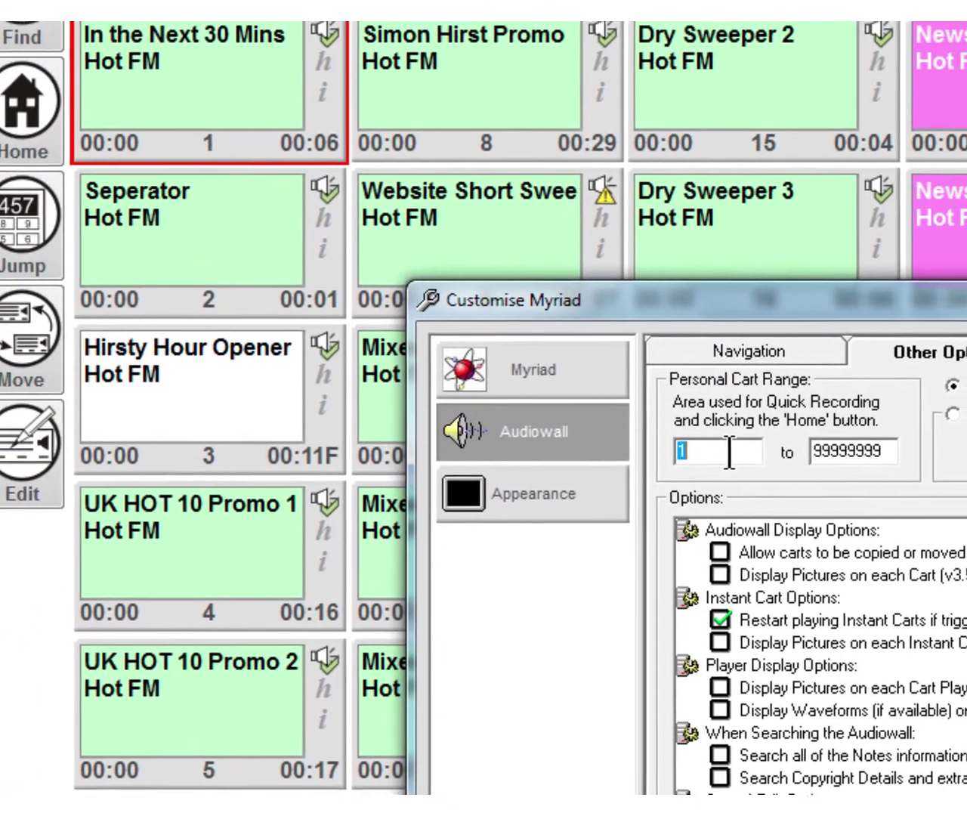
pyautogui.write('300')
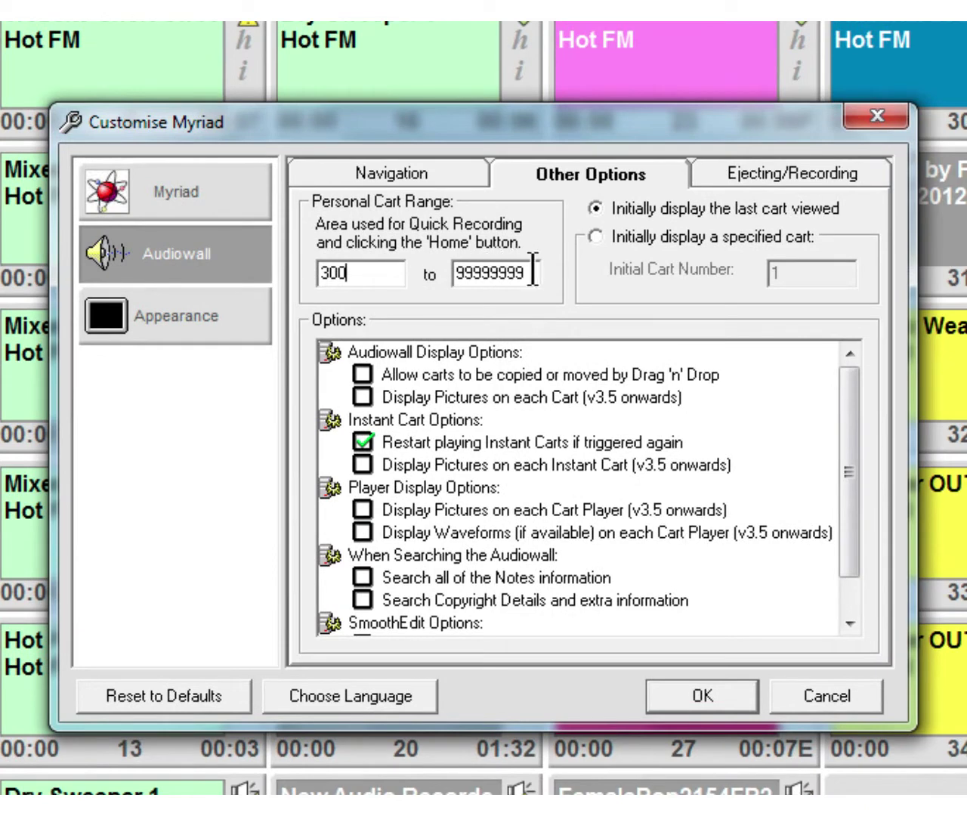
pyautogui.doubleClick(523, 272)
pyautogui.moveTo(524, 273); pyautogui.dragTo(563, 283)
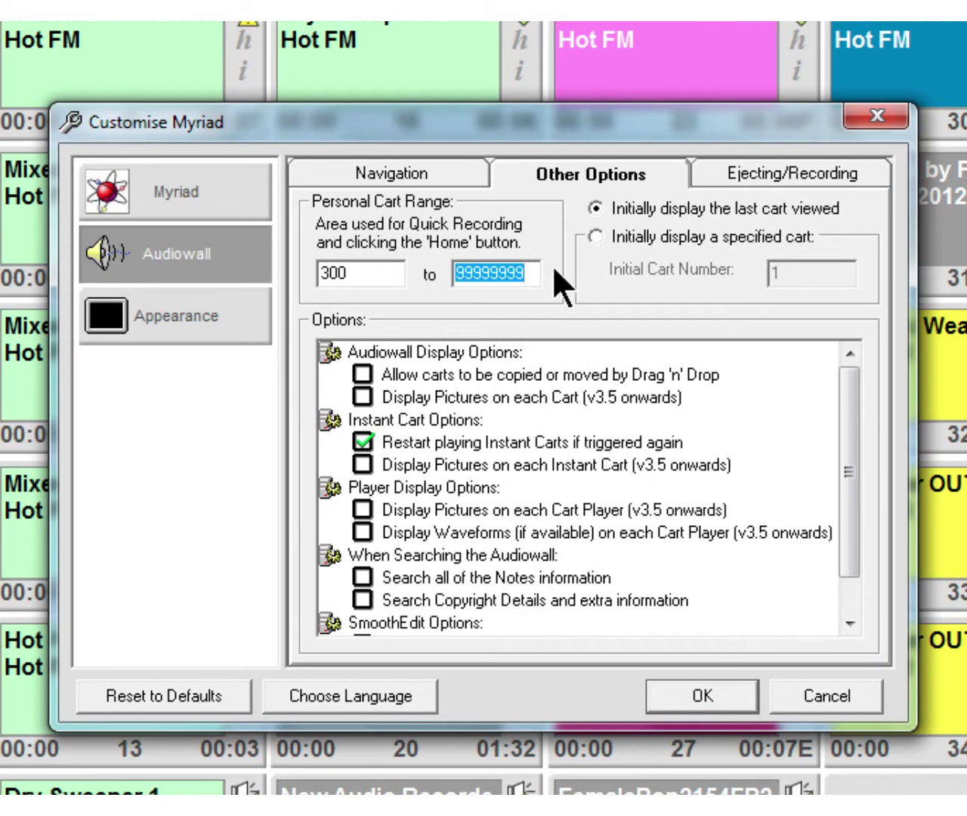
pyautogui.write('4000')
pyautogui.press('BackSpace')
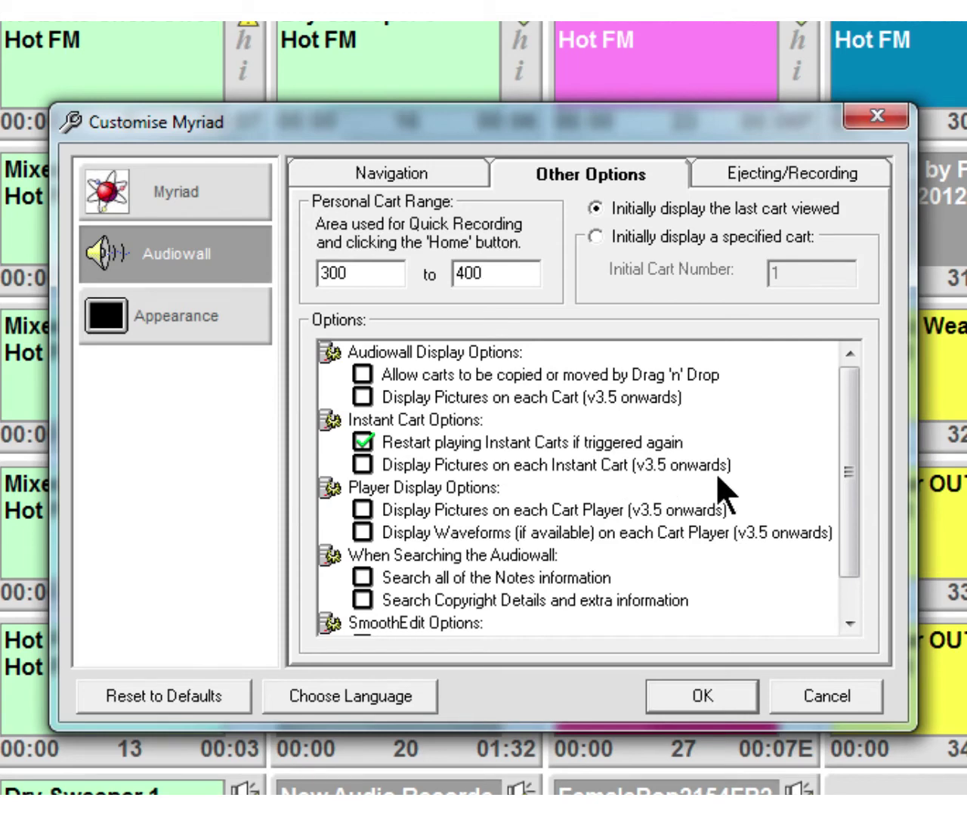
# - Scroll the options and switch to the Ejecting/Recording tab, showing 2-second fade and 10% trigger
pyautogui.moveTo(844, 399); pyautogui.dragTo(838, 498)
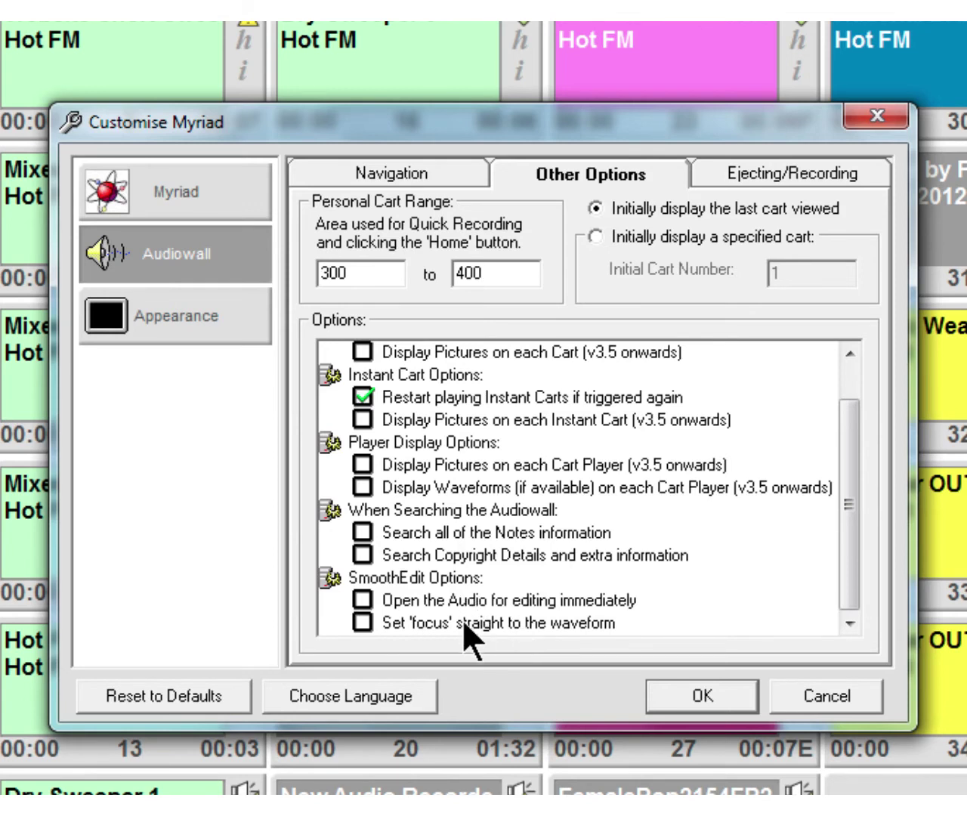
pyautogui.click(759, 174)
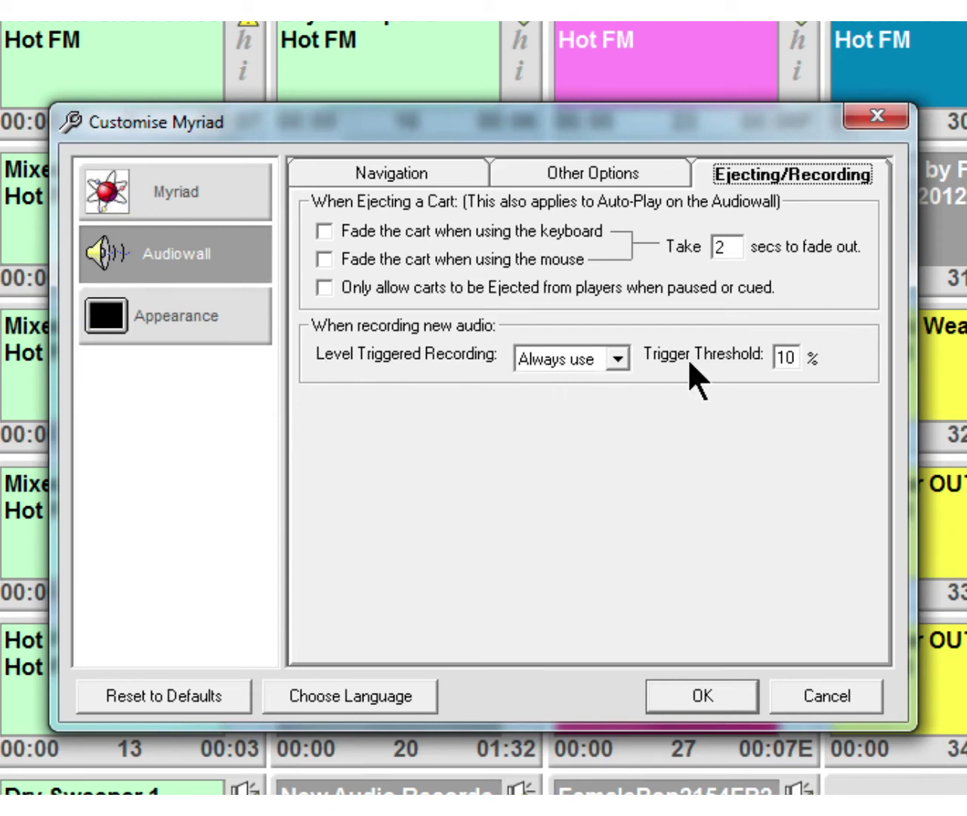
pyautogui.click(617, 352)
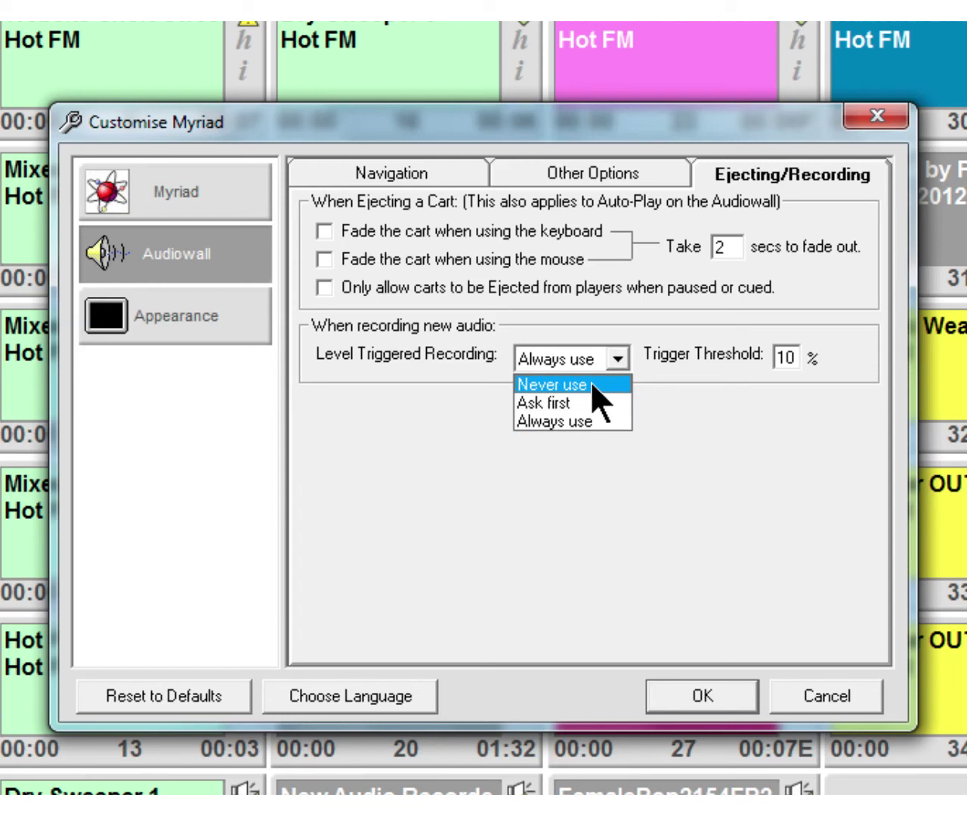
pyautogui.click(595, 414)
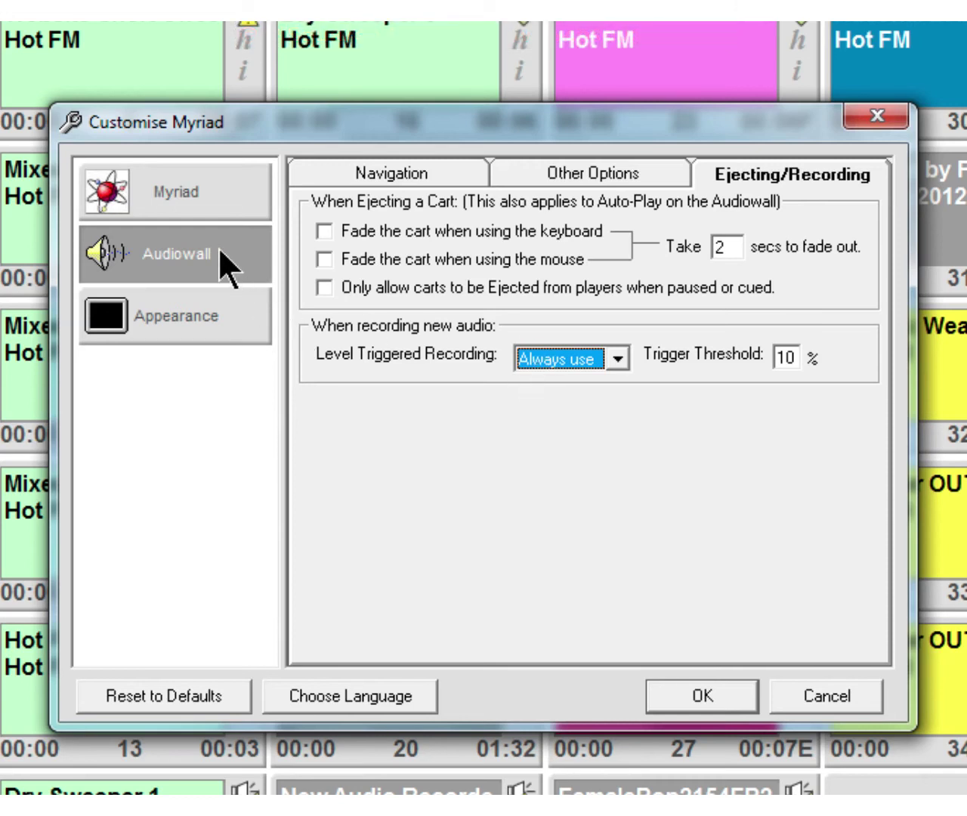
# - Browse Appearance back colours and the Color picker without changing them, then view the example cart
pyautogui.click(211, 317)
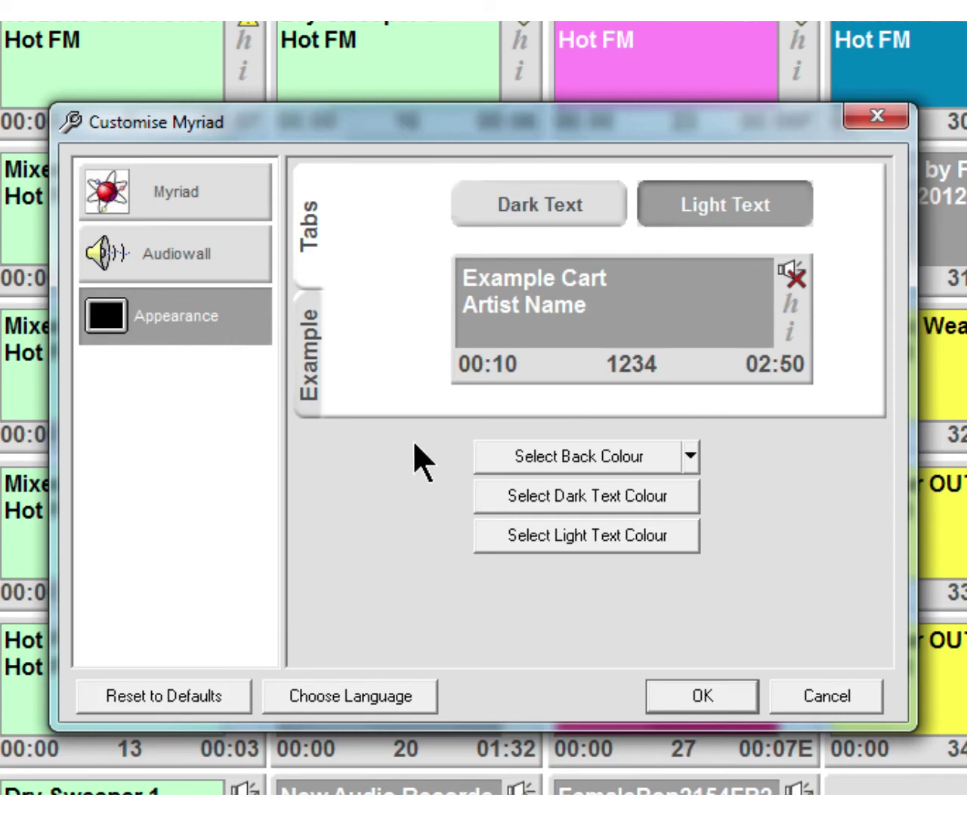
pyautogui.click(691, 456)
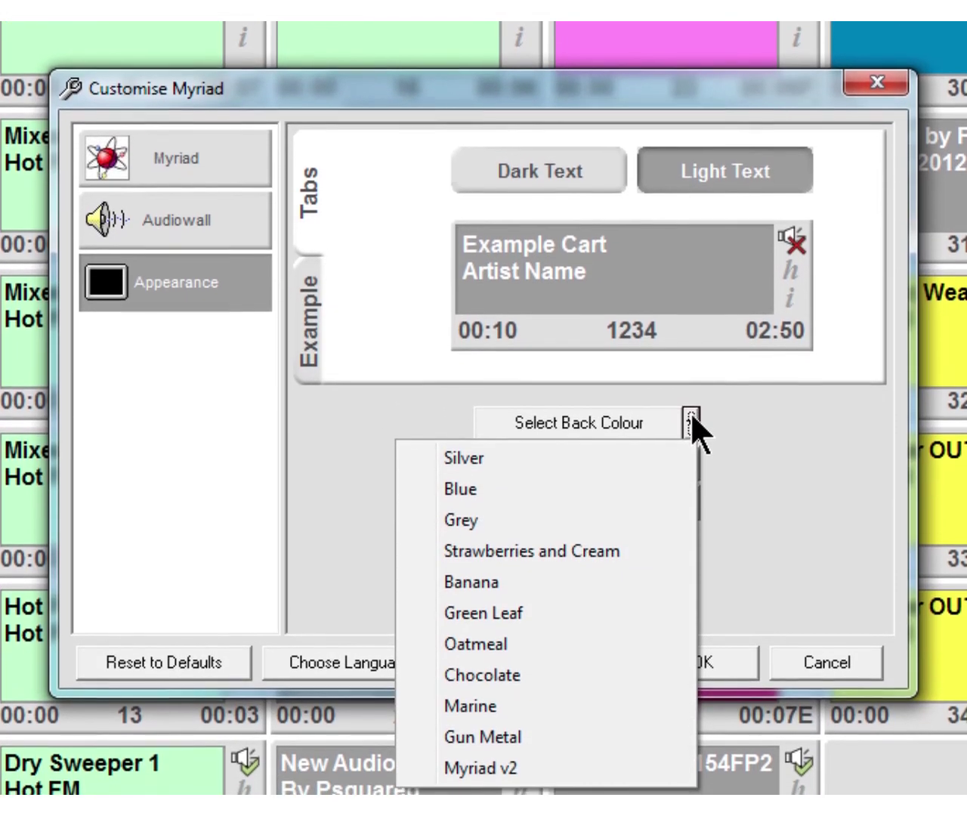
pyautogui.doubleClick(690, 412)
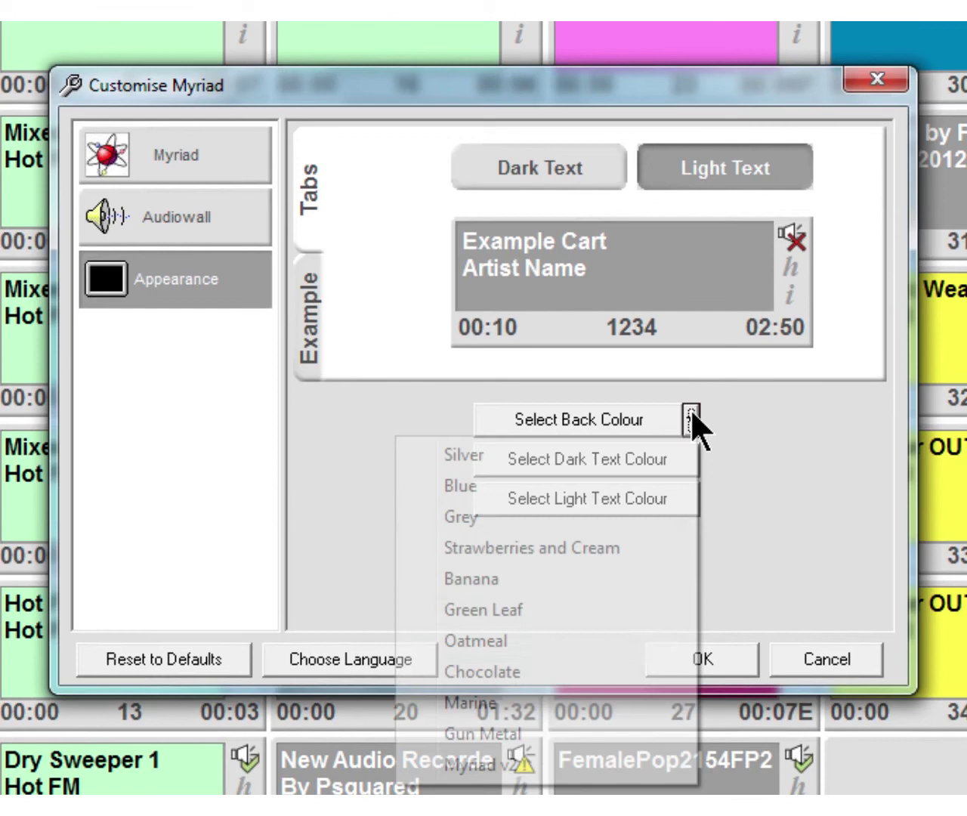
pyautogui.click(726, 426)
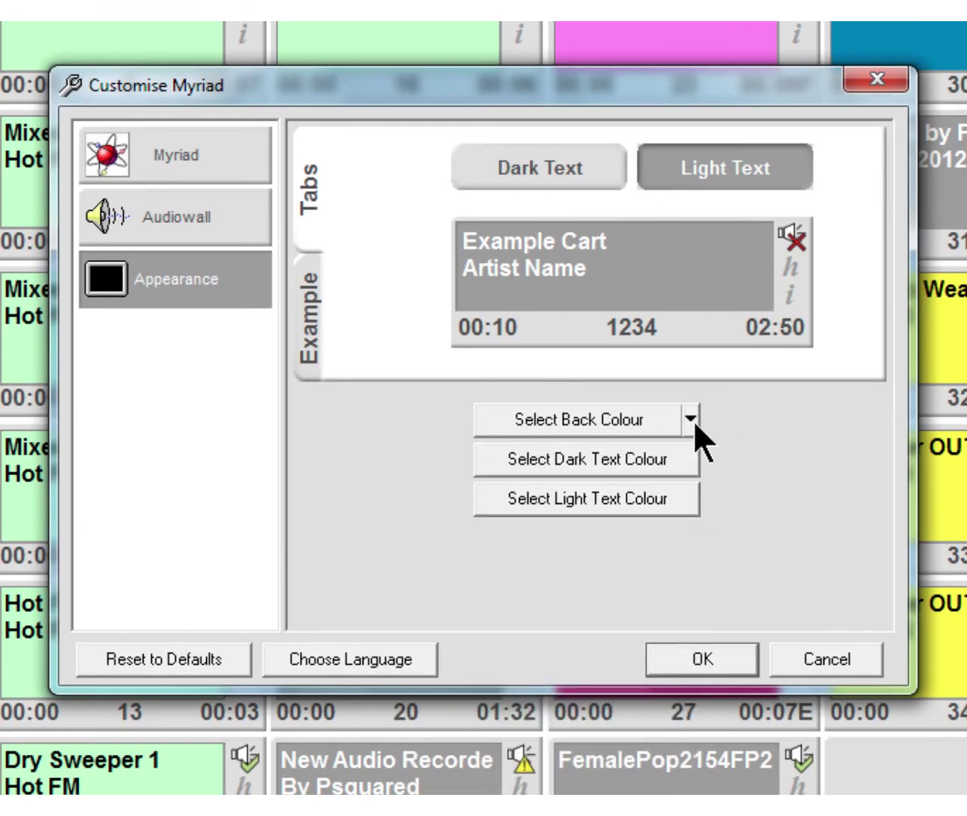
pyautogui.click(646, 418)
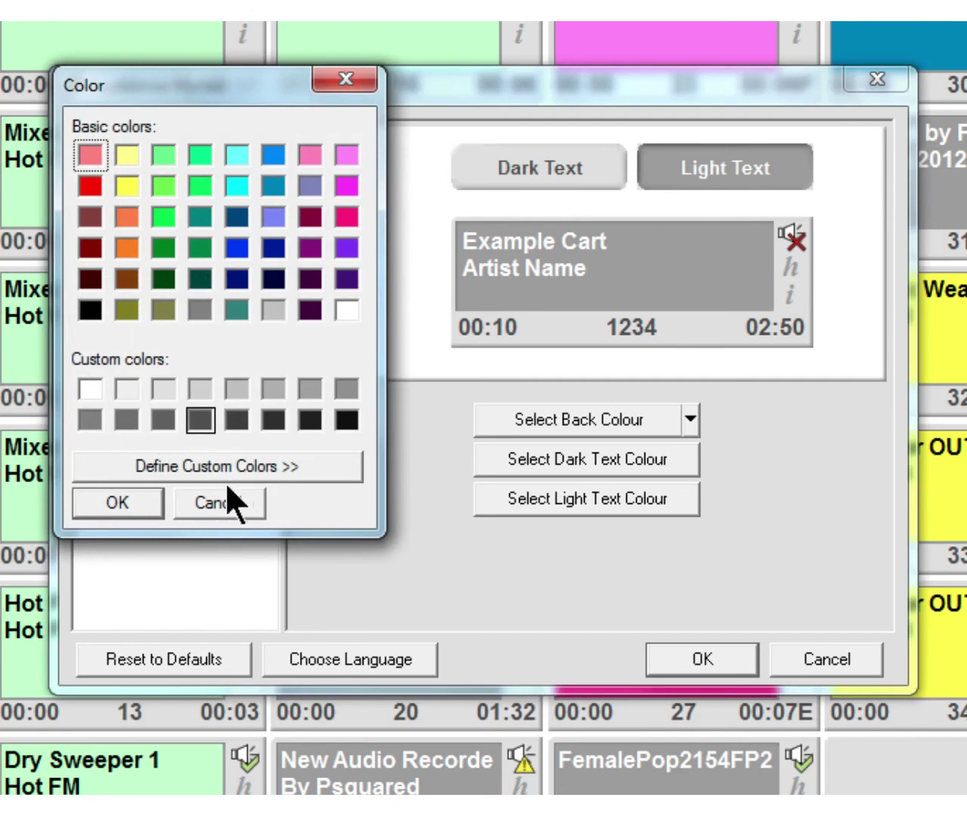
pyautogui.click(217, 498)
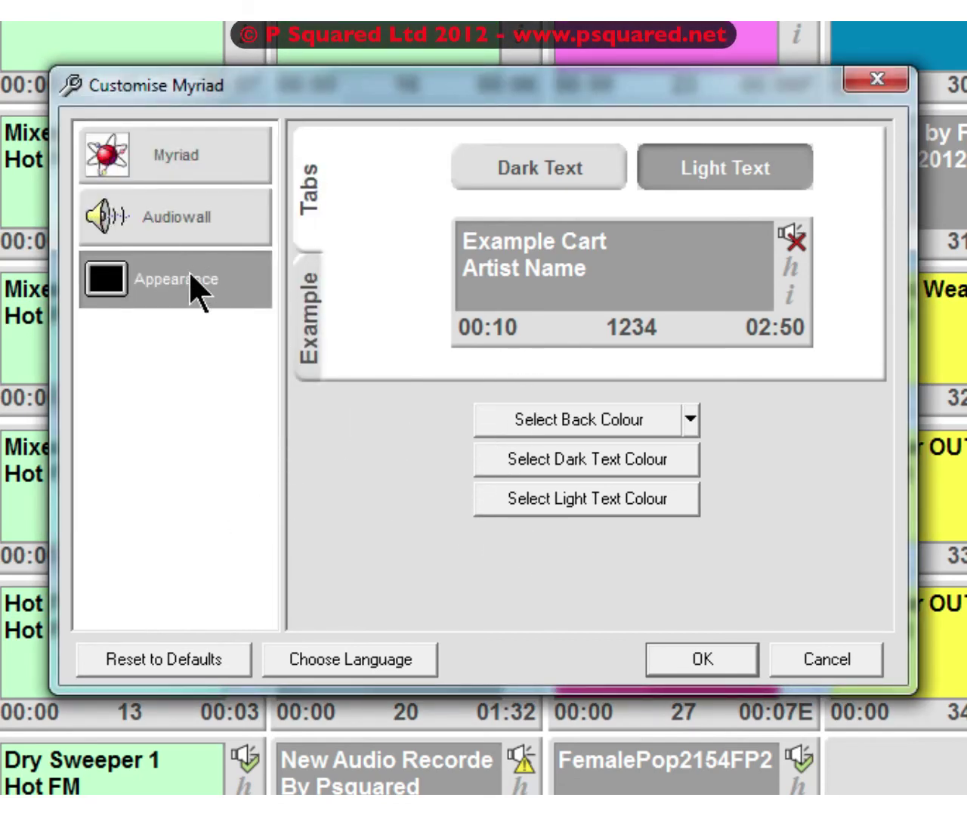
pyautogui.click(308, 291)
# - Flip between the Tabs and Example previews, then close Customise Myriad to the Hot FM audiowall
pyautogui.click(307, 221)
pyautogui.click(301, 273)
pyautogui.click(301, 219)
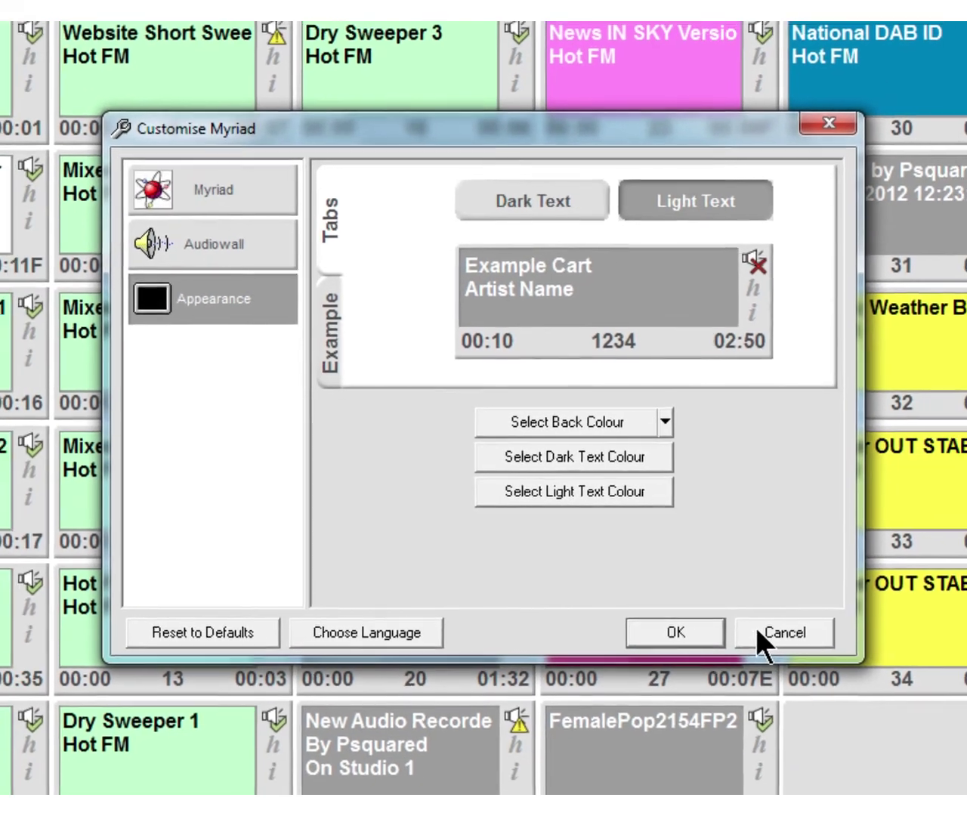
pyautogui.click(758, 632)
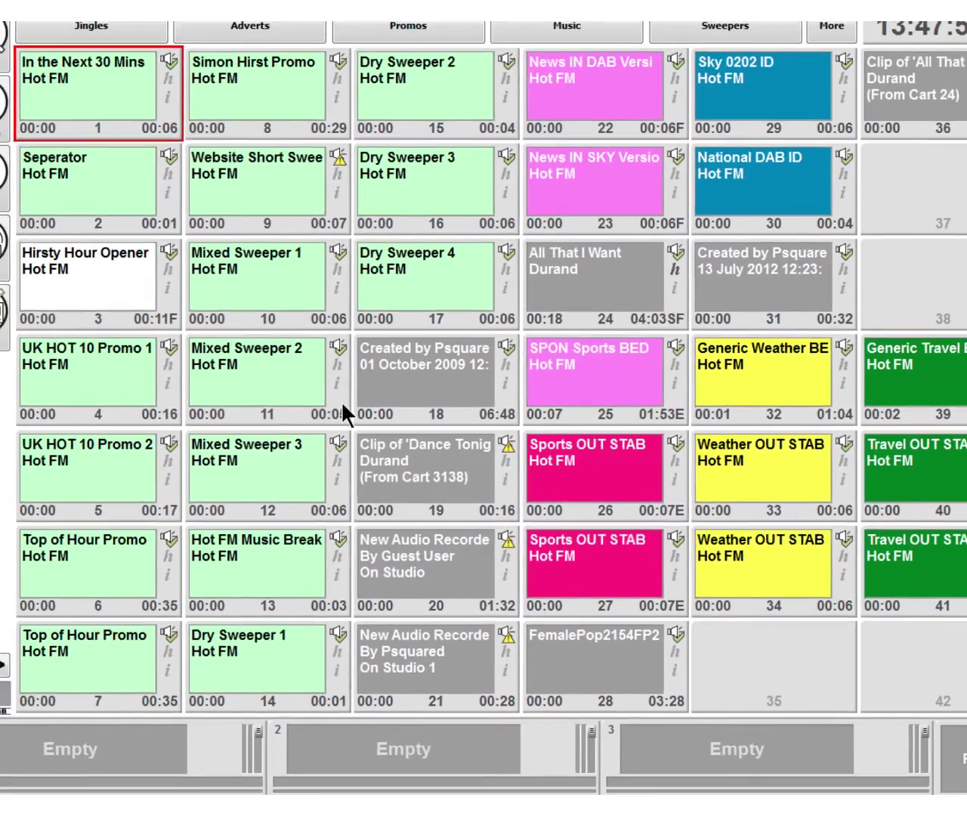